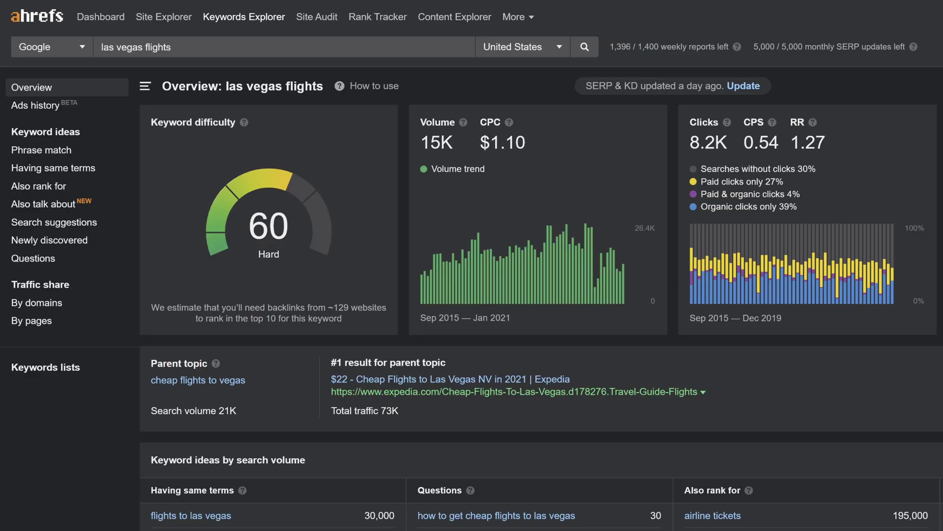
- Switch between the Having same terms and Phrase match keyword idea reports
left_click(103, 170)
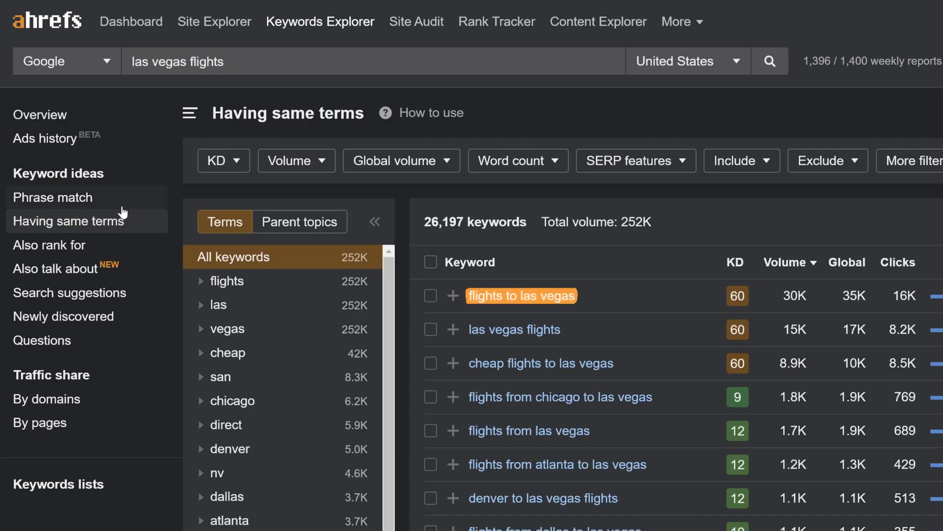
left_click(119, 206)
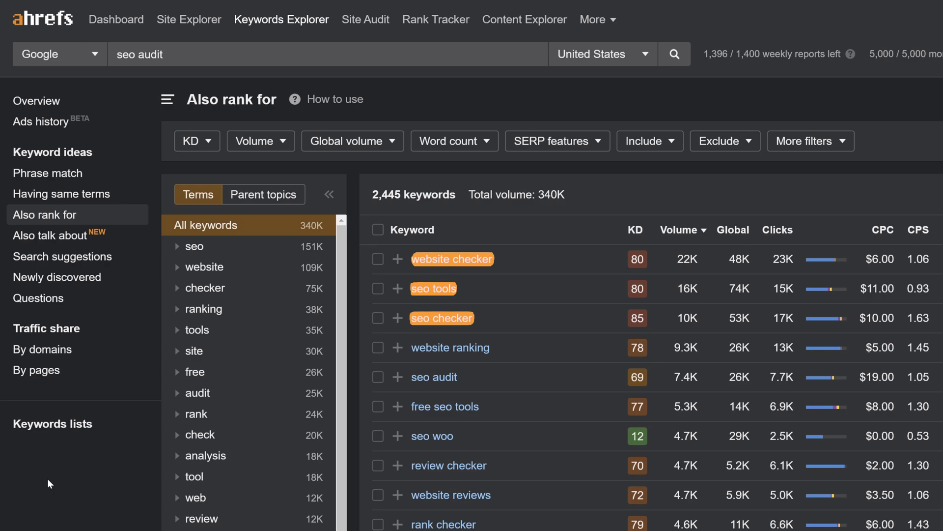
- Open the Search suggestions keyword ideas report
left_click(122, 256)
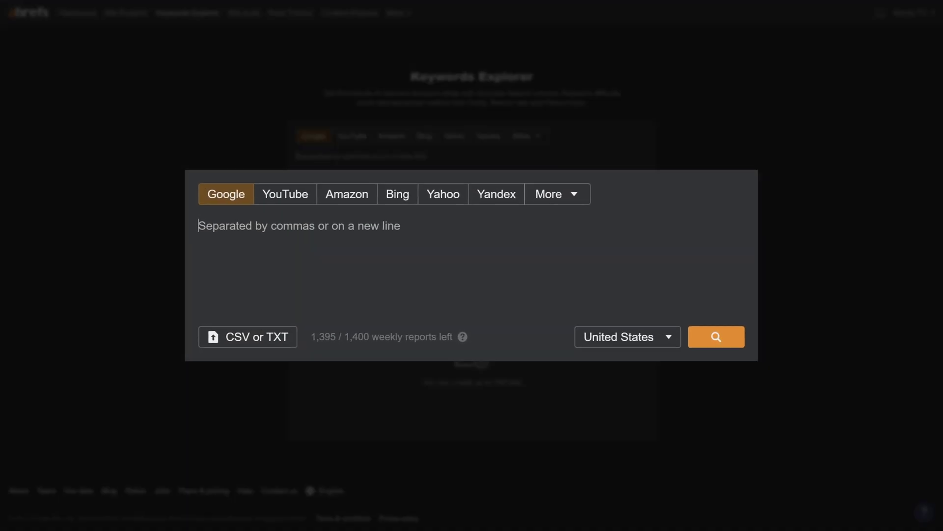
- Search Keywords Explorer for 'cover letter'
type("cover let")
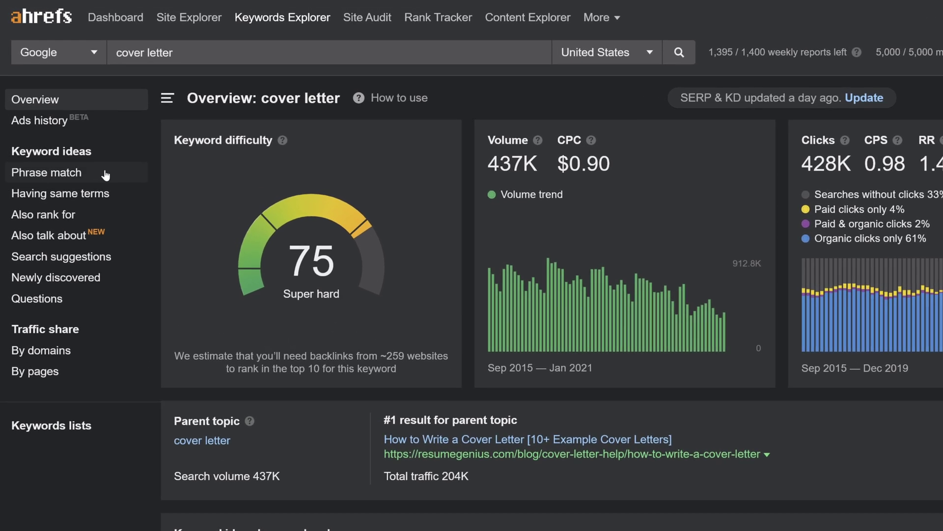
left_click(105, 175)
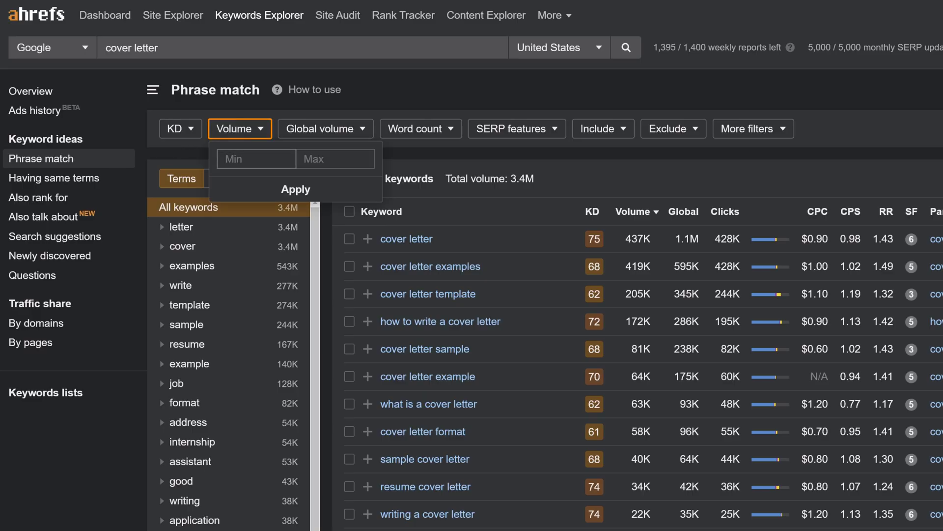
- Apply a minimum volume of 500 and a maximum KD of 10
type("500")
left_click(263, 189)
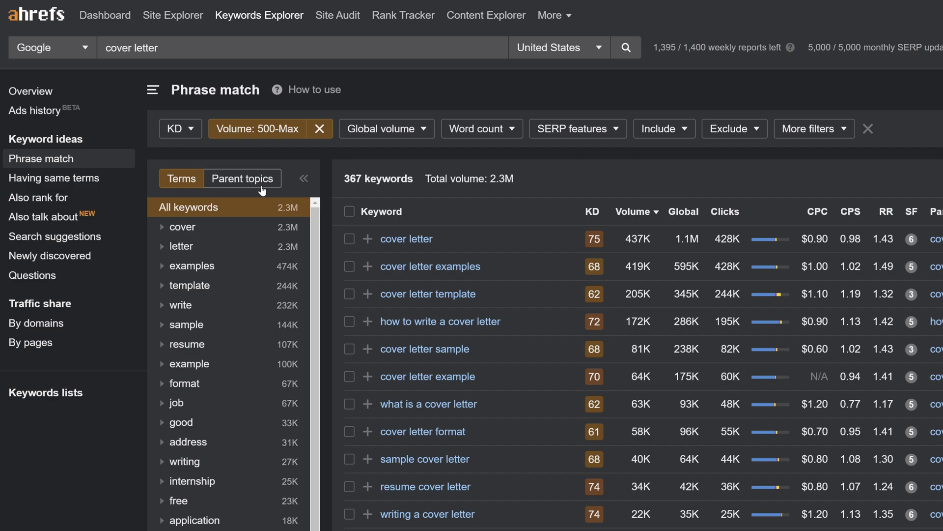
left_click(192, 130)
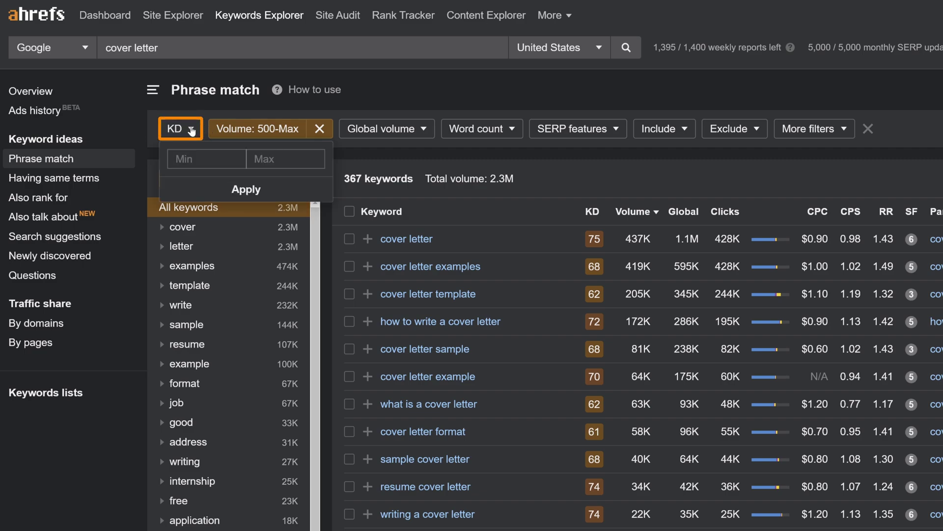
key("Tab")
key("Tab")
type("10")
left_click(296, 189)
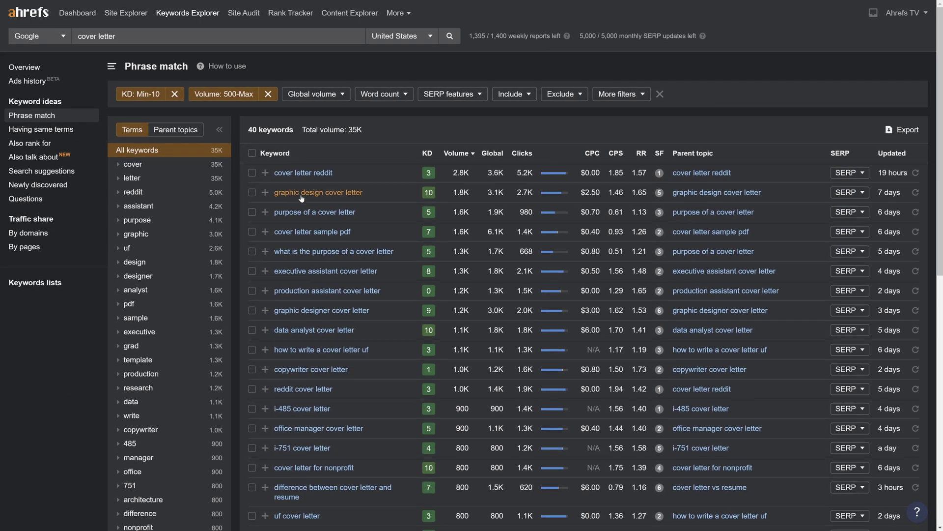
- Scroll the filtered ideas and preview the SERP for 'copywriter cover letter'
scroll(521, 258, "down", 2)
scroll(536, 265, "down", 1)
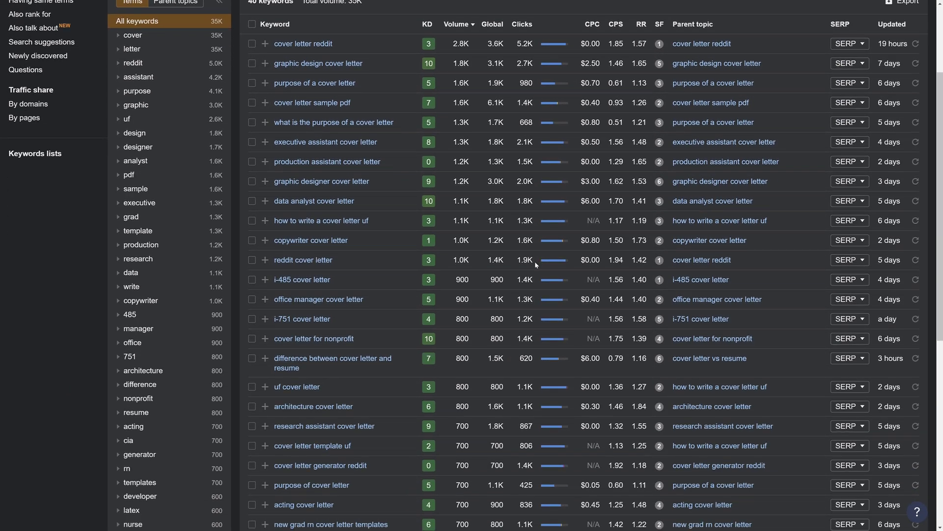
scroll(536, 264, "down", 3)
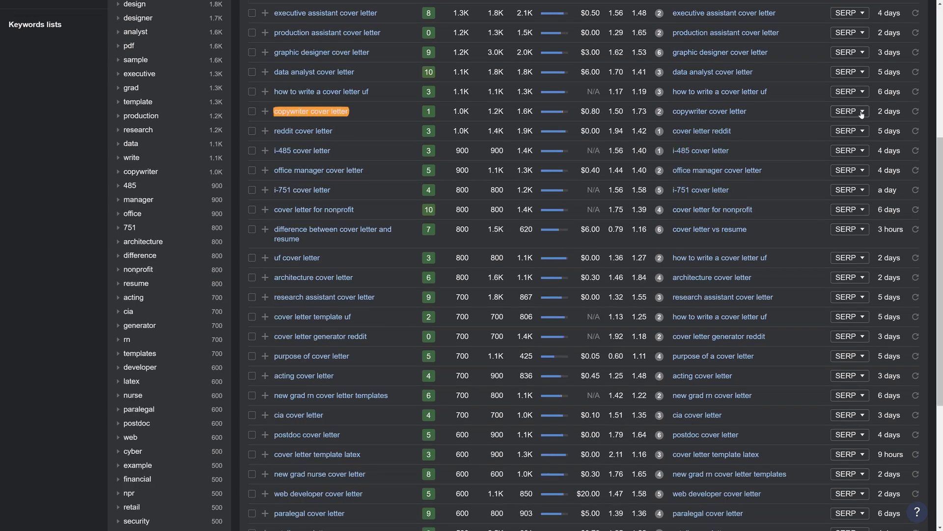
left_click(861, 112)
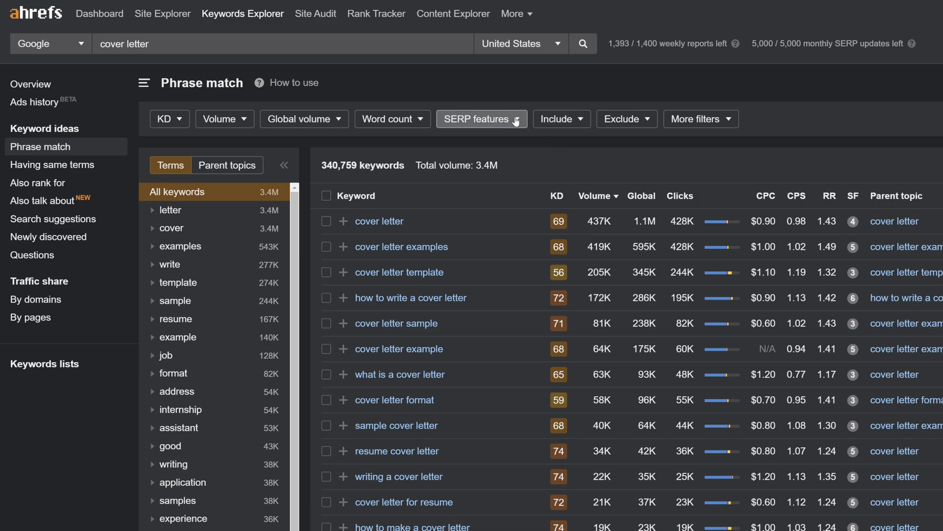
- Filter cover letter ideas to keywords whose SERP has a Featured snippet
left_click(515, 122)
left_click(526, 321)
left_click(545, 437)
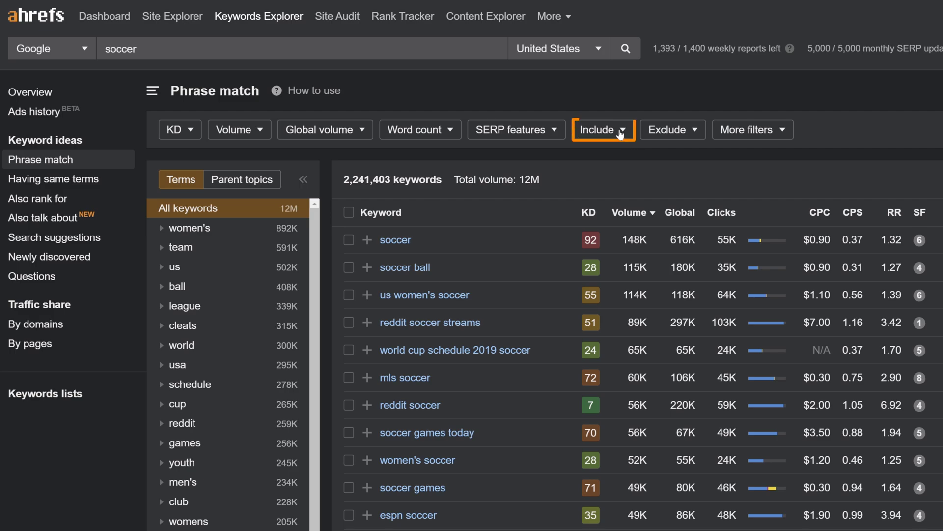
left_click(602, 129)
left_click(713, 187)
type("buy, order, purchase, cheap, price")
left_click(726, 168)
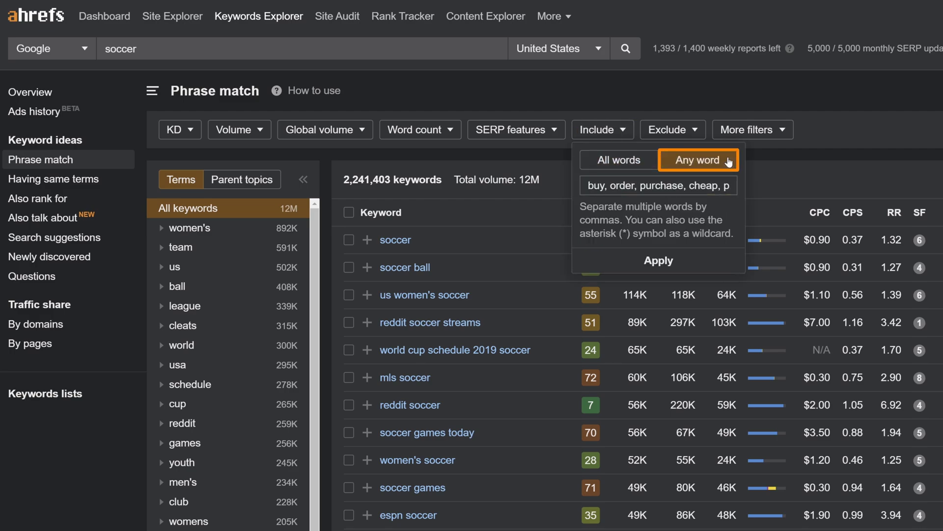
left_click(658, 260)
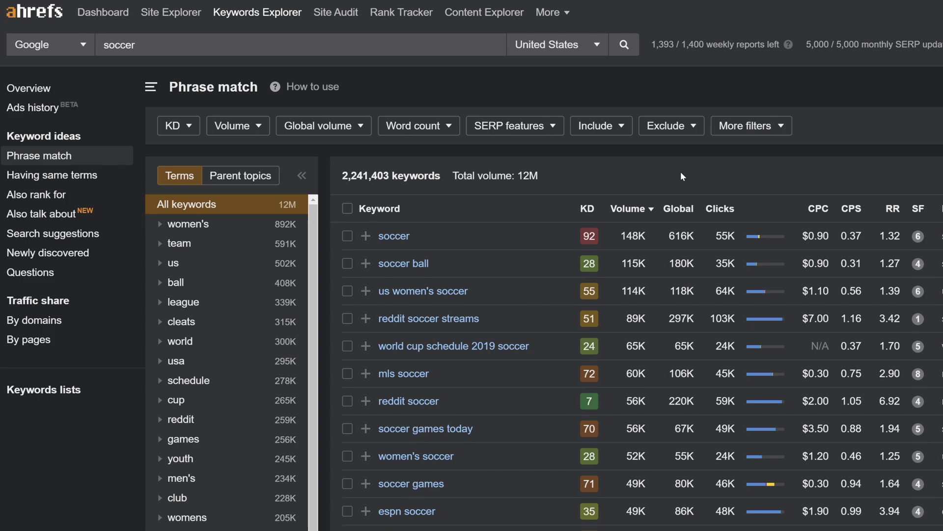
- Include keywords with any of: tutorial, list, guide, ideas, how, tips
left_click(601, 126)
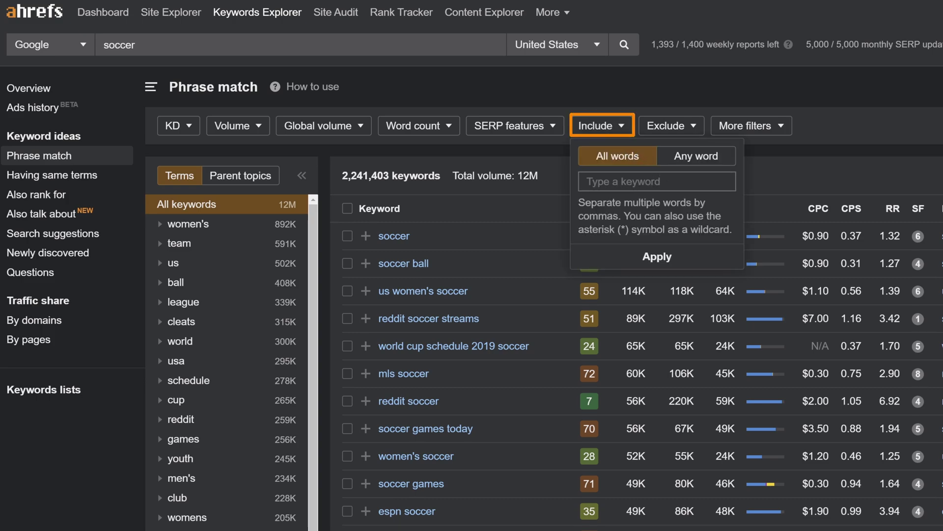
type("tutorial, list, guide, ideas, how, tips")
left_click(718, 157)
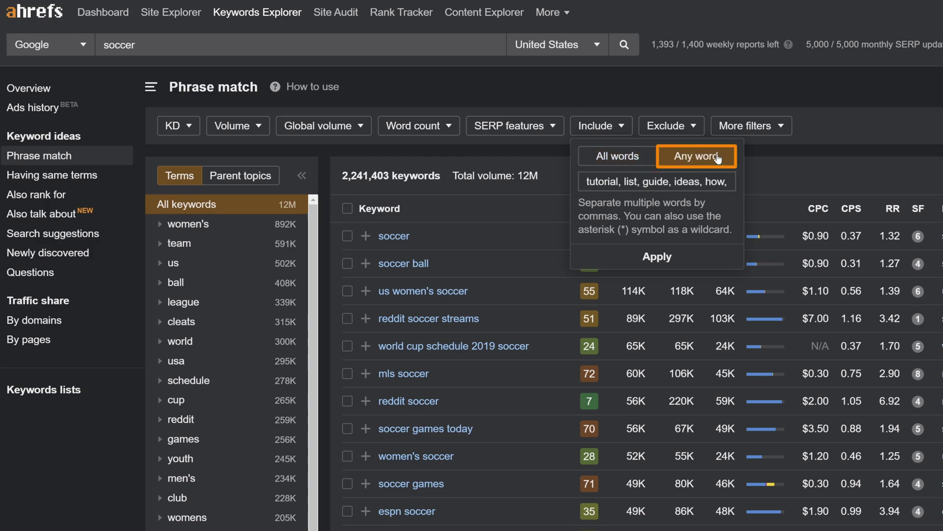
left_click(700, 252)
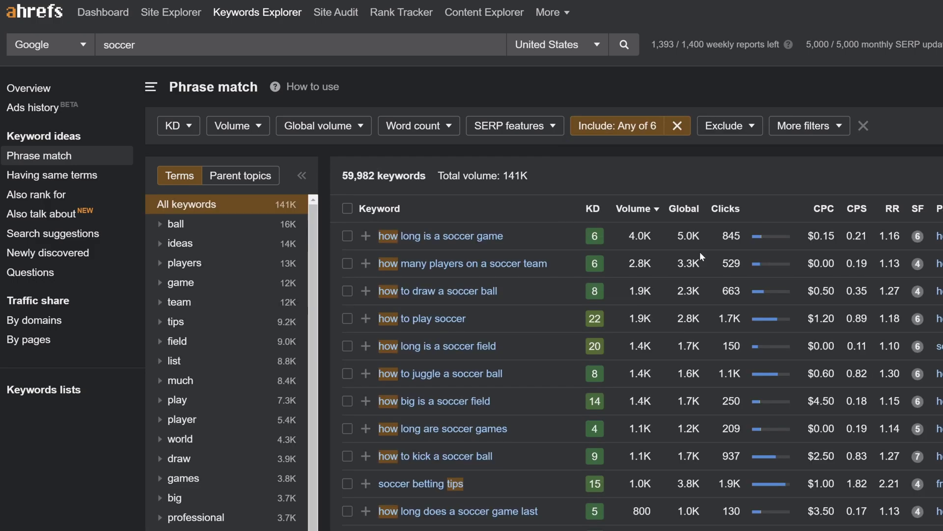